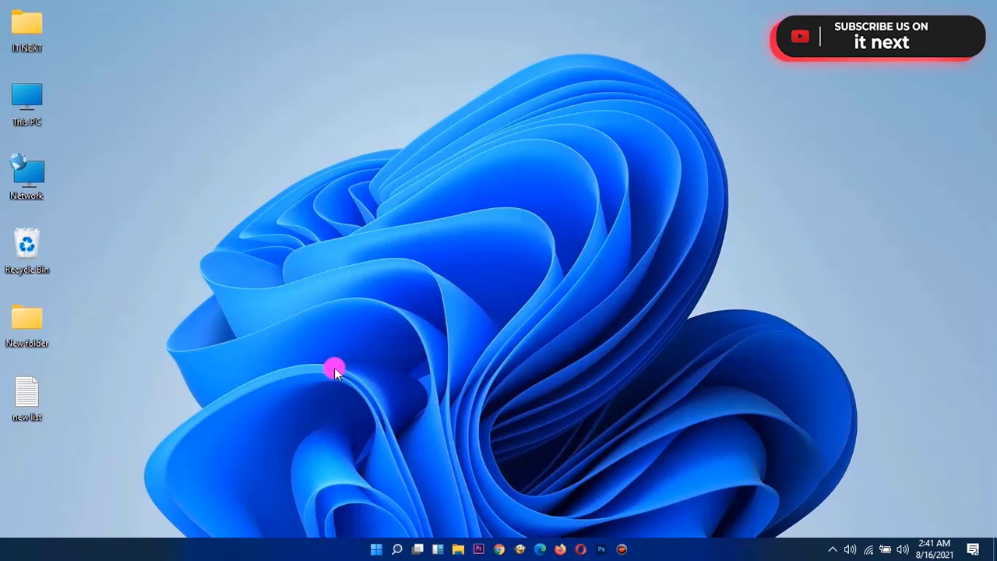
- Refresh the desktop twice from its right-click menu
right_click(338, 348)
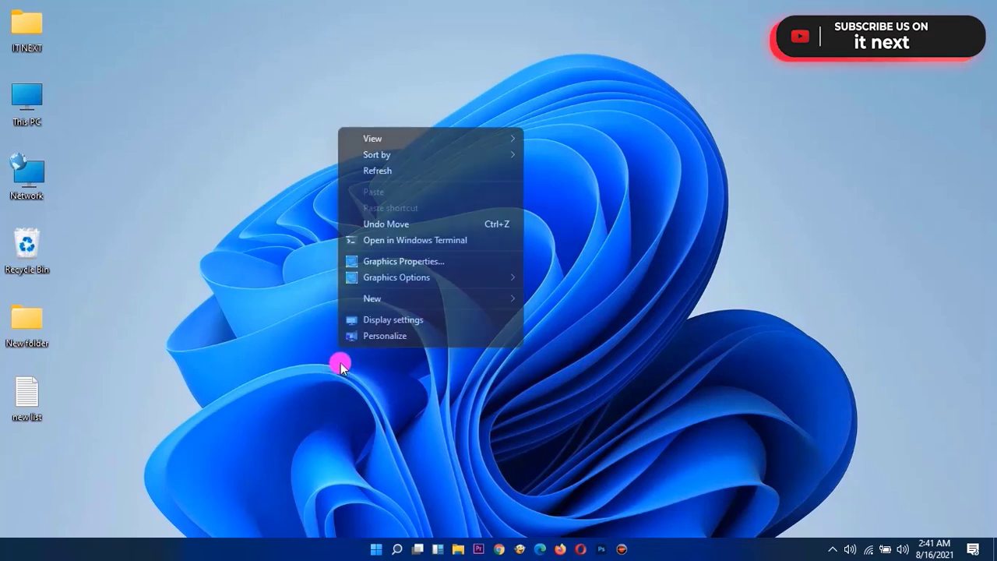
left_click(402, 175)
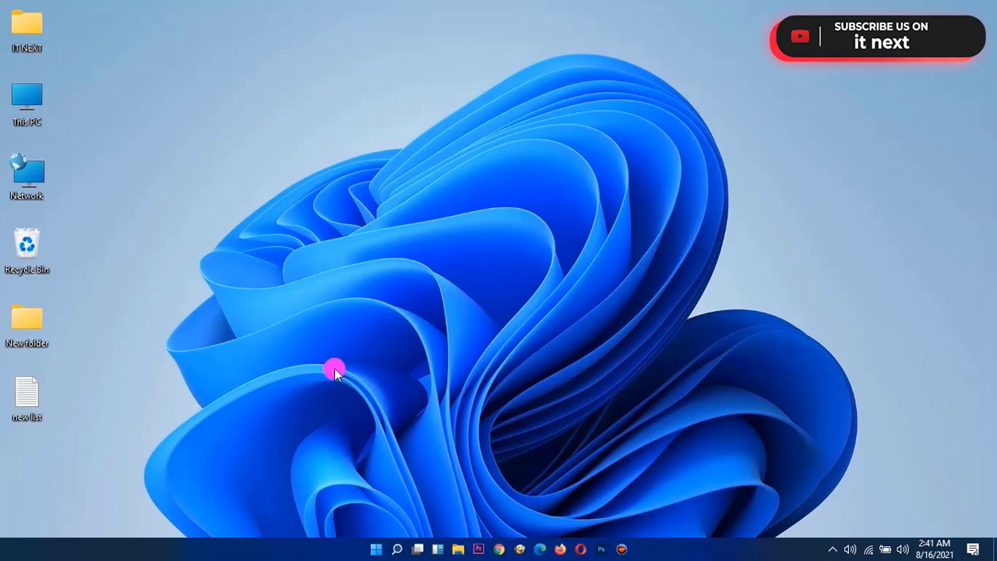
right_click(338, 347)
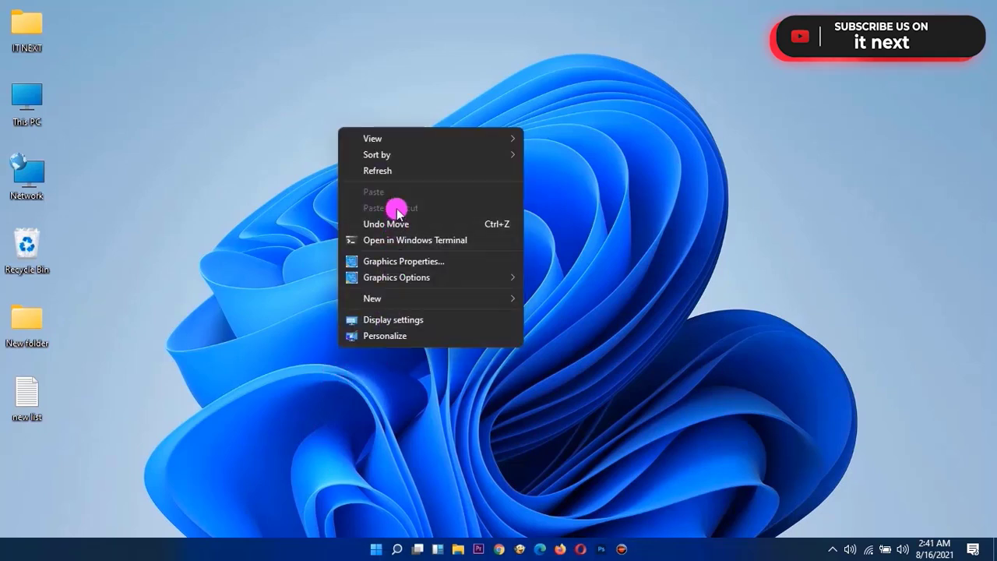
left_click(399, 173)
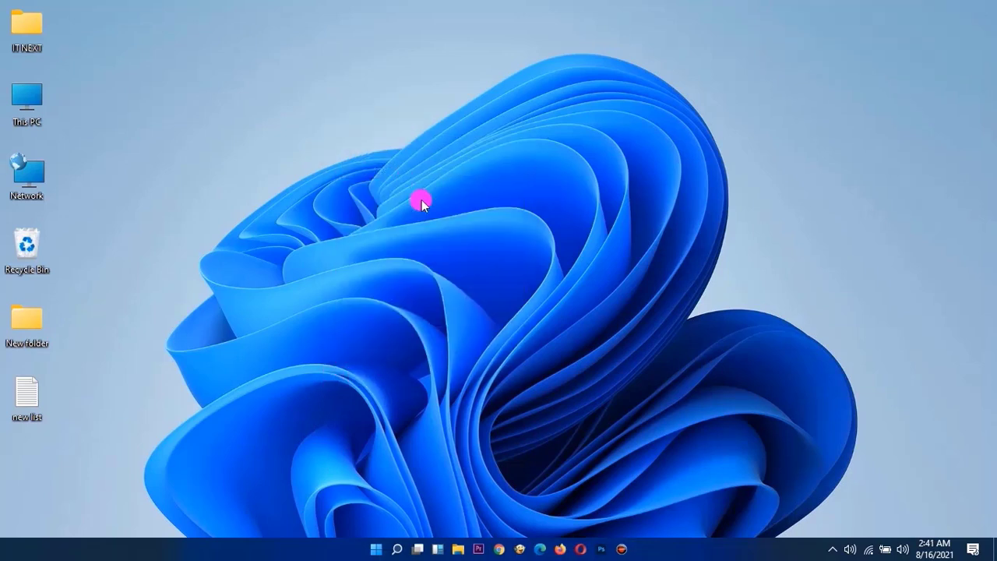
- In Firefox, Google search for taskbarX and scroll through the results
left_click(559, 550)
left_click(423, 279)
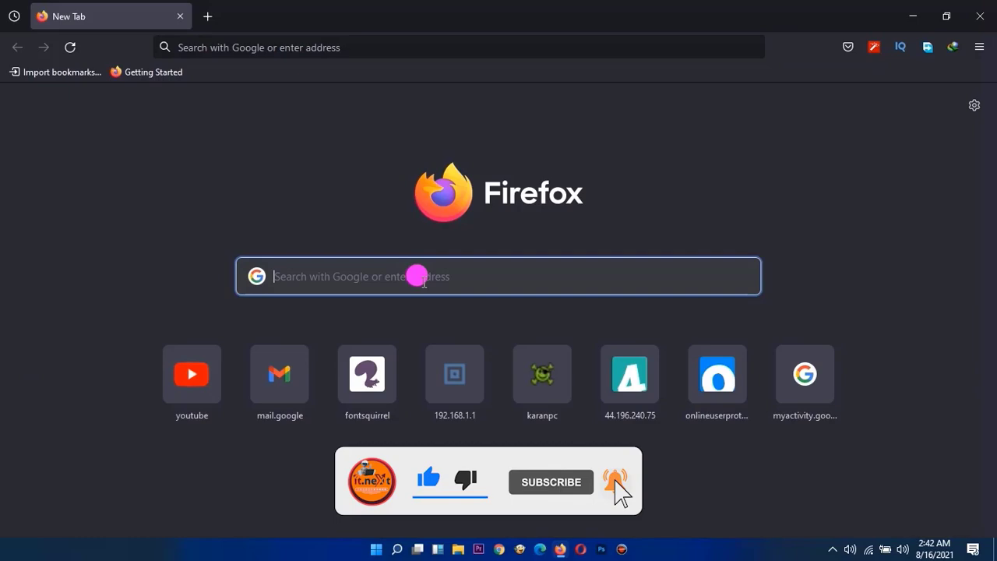
type("tas")
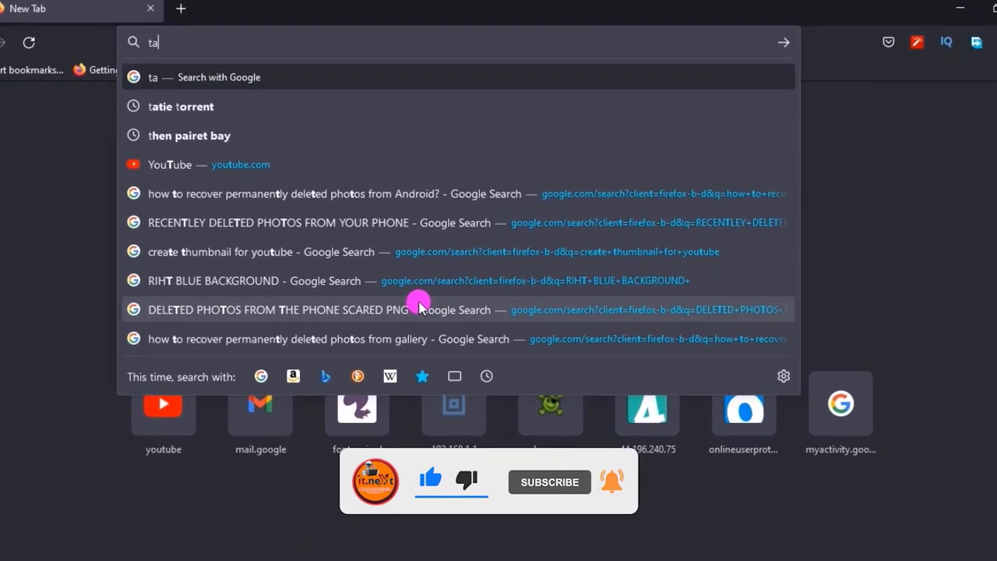
type("kbarX")
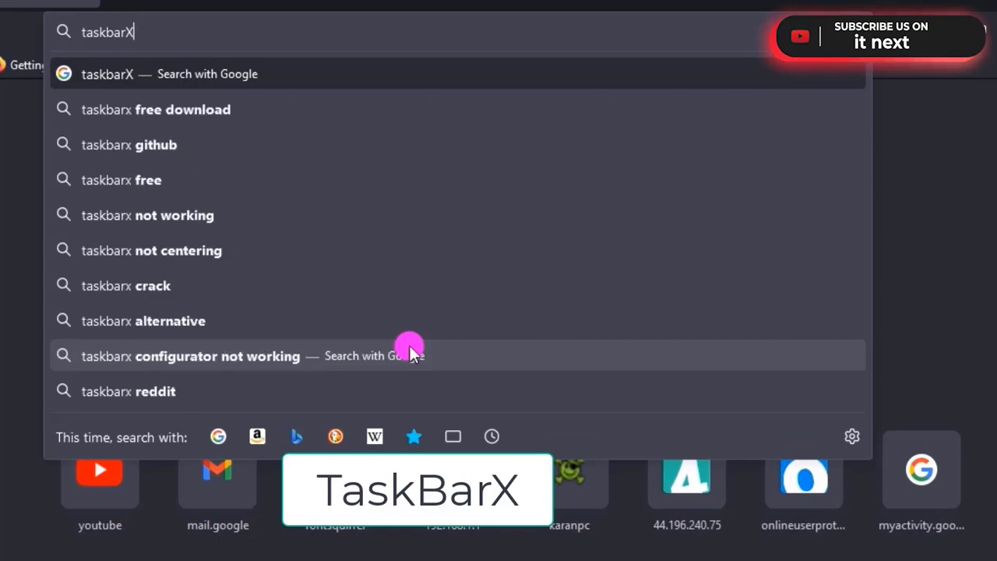
key("Return")
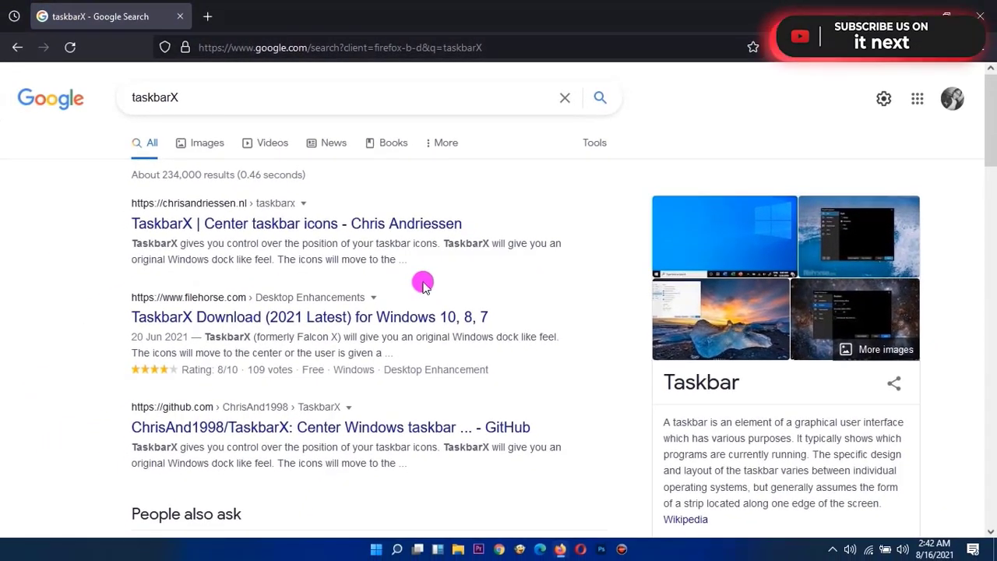
scroll(423, 284, "down", 3)
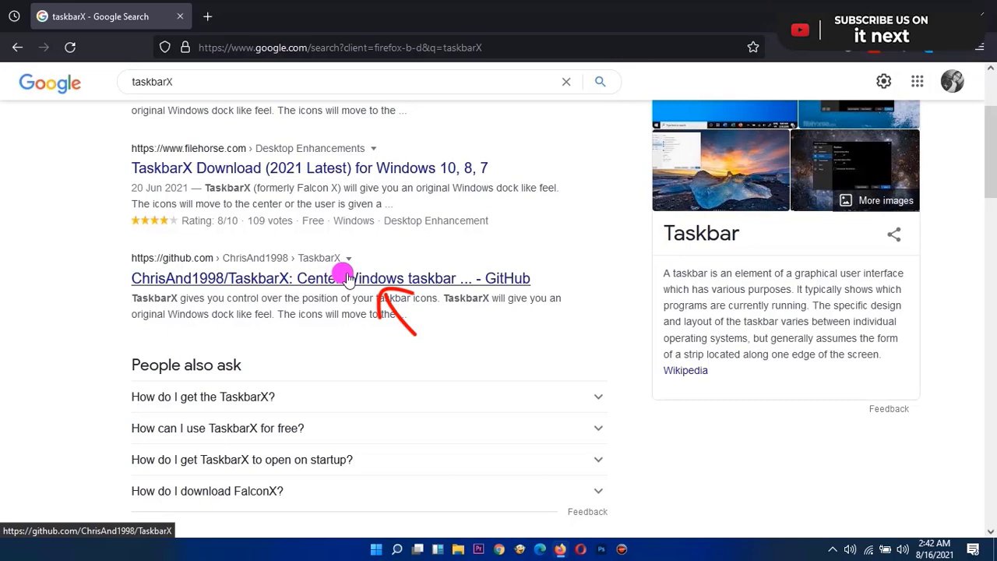
- Open the ChrisAnd1998/TaskbarX GitHub result and scroll its README down to Downloads
left_click(347, 278)
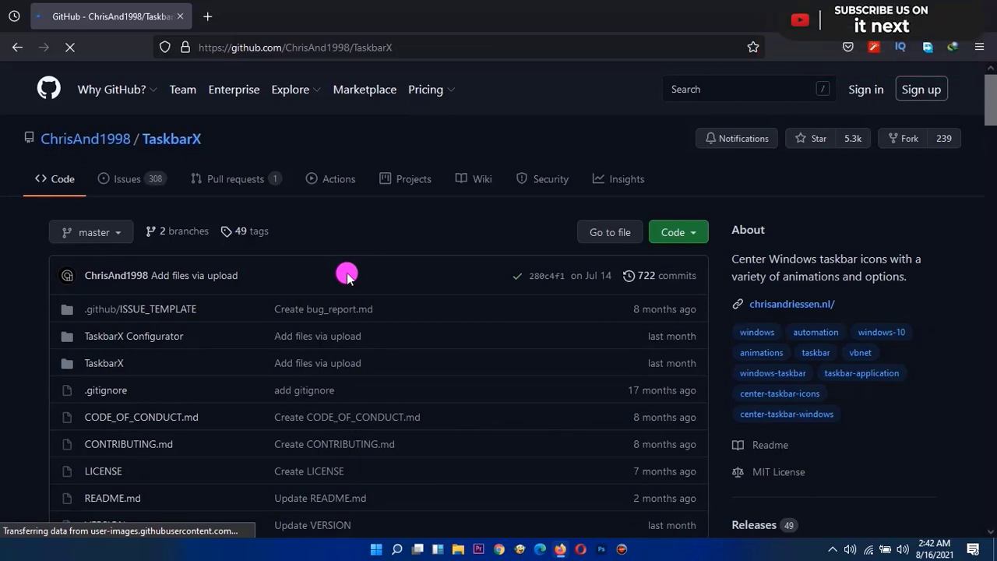
scroll(282, 321, "down", 1)
scroll(282, 321, "down", 5)
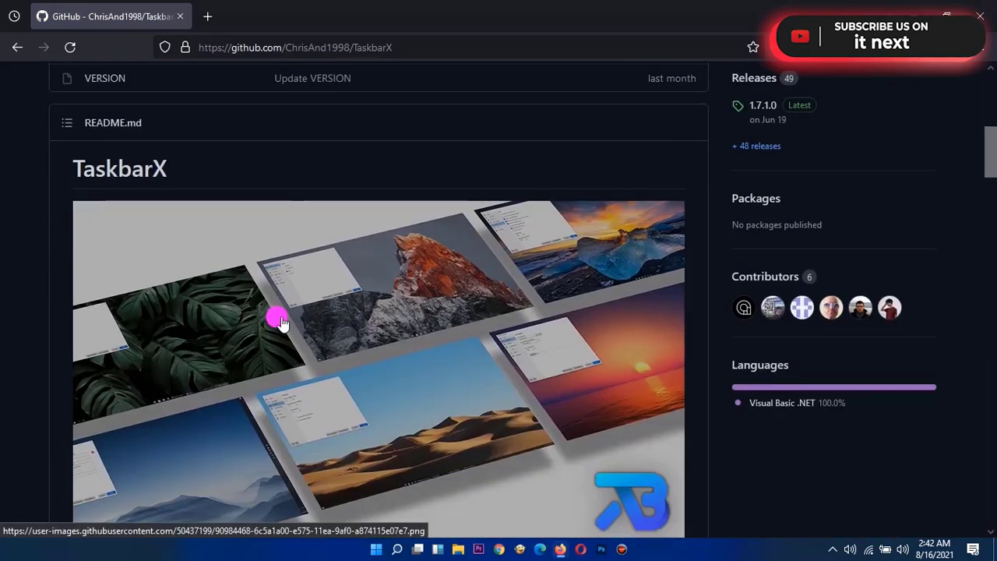
scroll(282, 321, "down", 7)
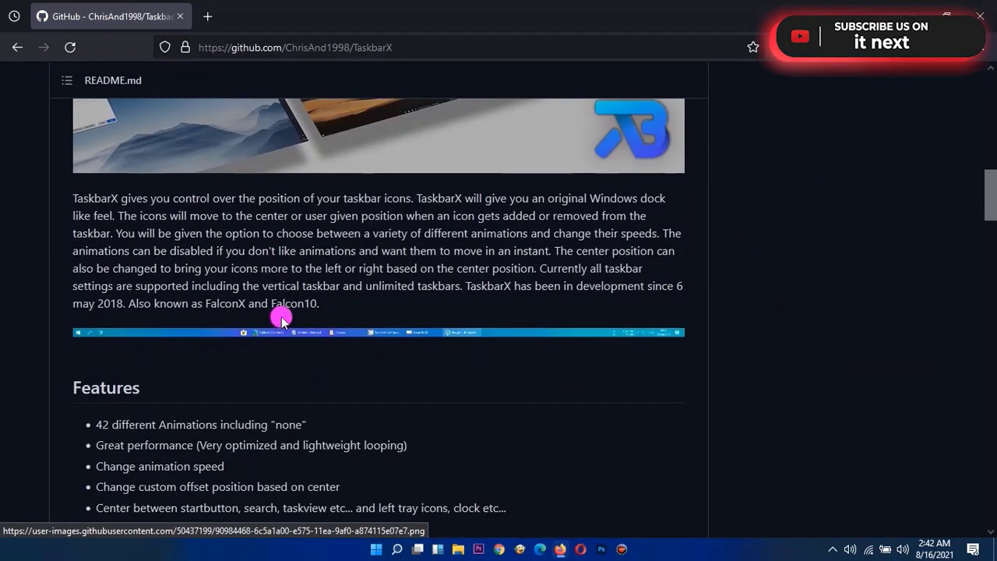
scroll(282, 319, "down", 4)
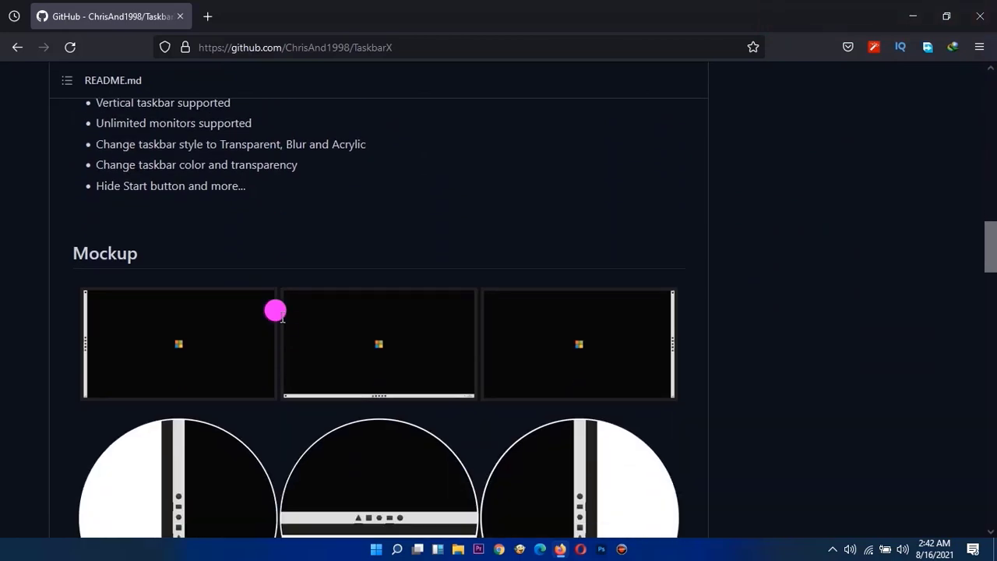
scroll(282, 321, "down", 1)
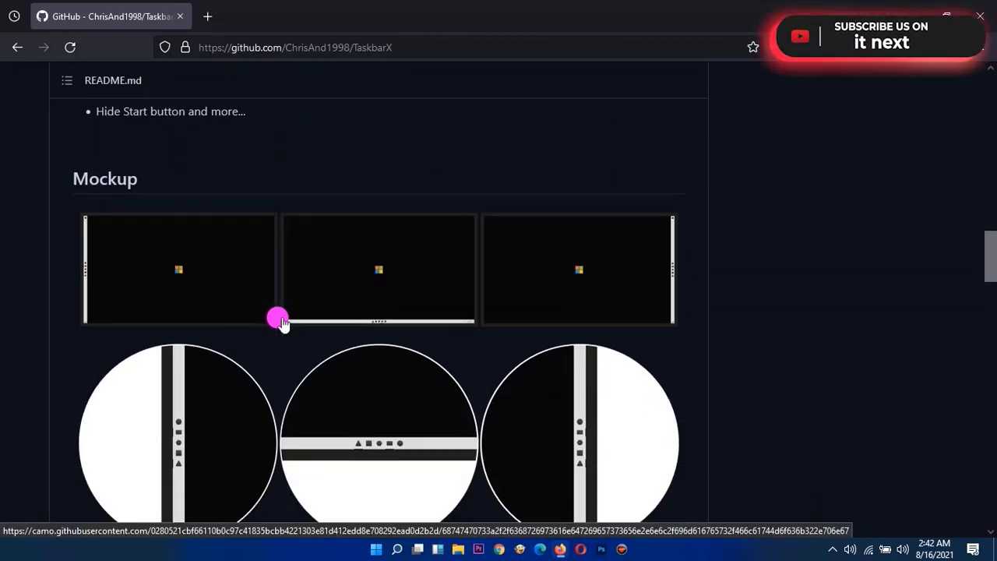
scroll(259, 216, "down", 16)
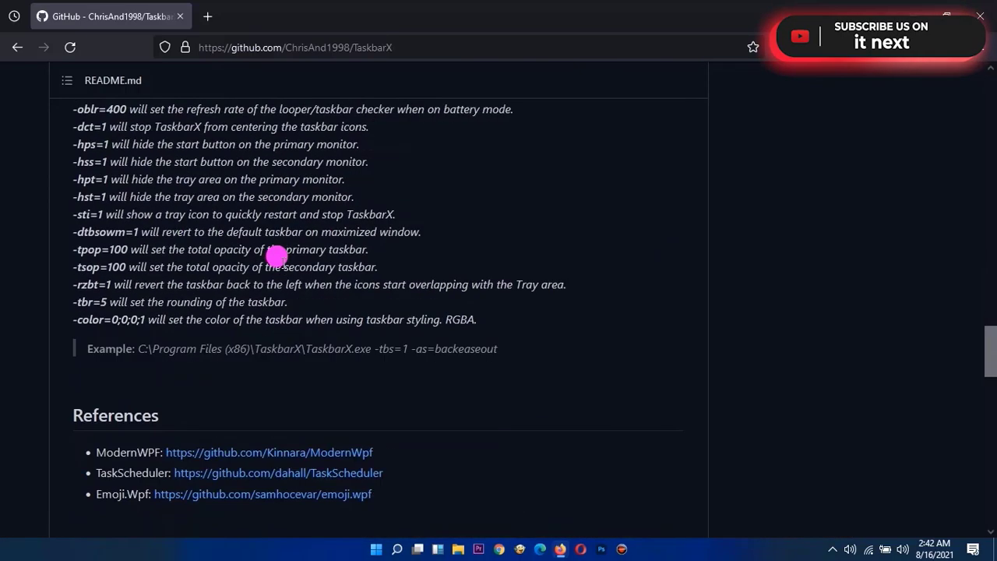
scroll(279, 262, "down", 2)
scroll(276, 263, "down", 2)
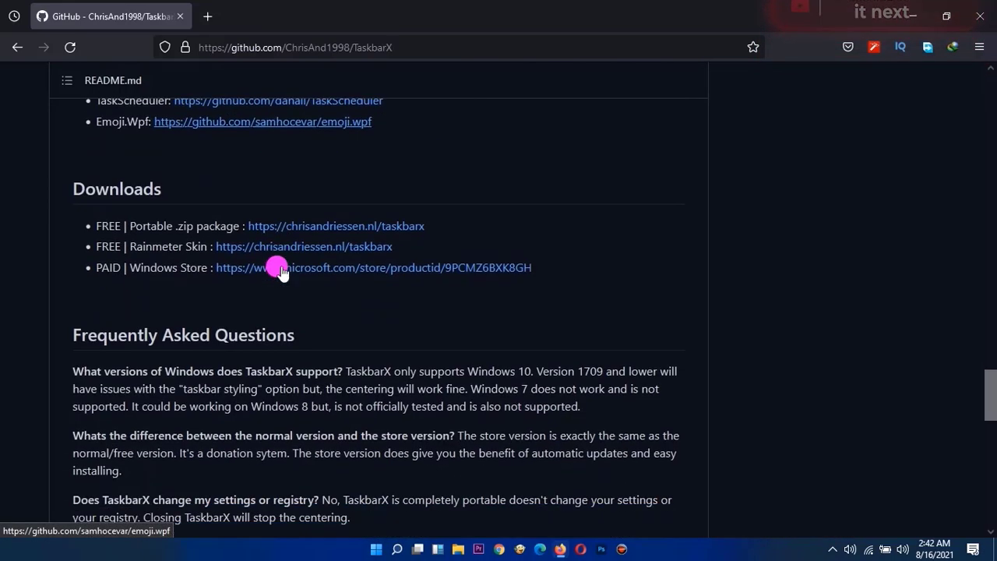
- Follow the portable .zip link to chrisandriessen.nl and request the Portable Zip x64 download
left_click(323, 229)
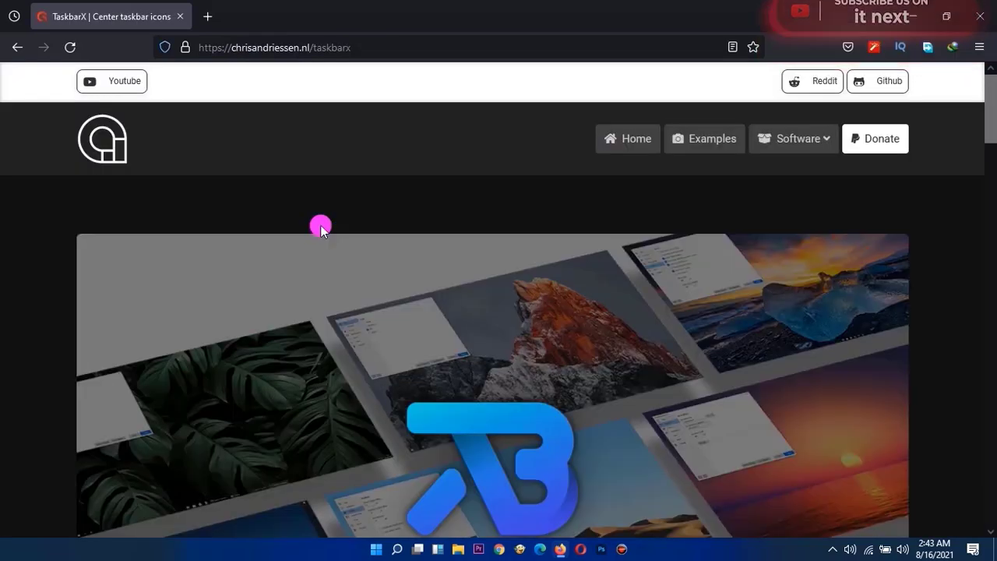
scroll(380, 275, "down", 8)
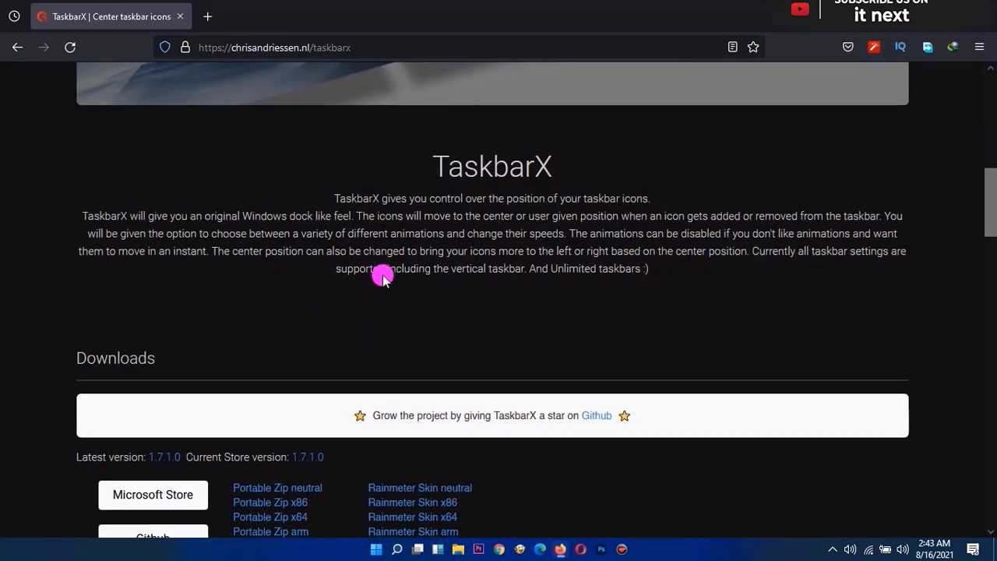
scroll(381, 276, "down", 3)
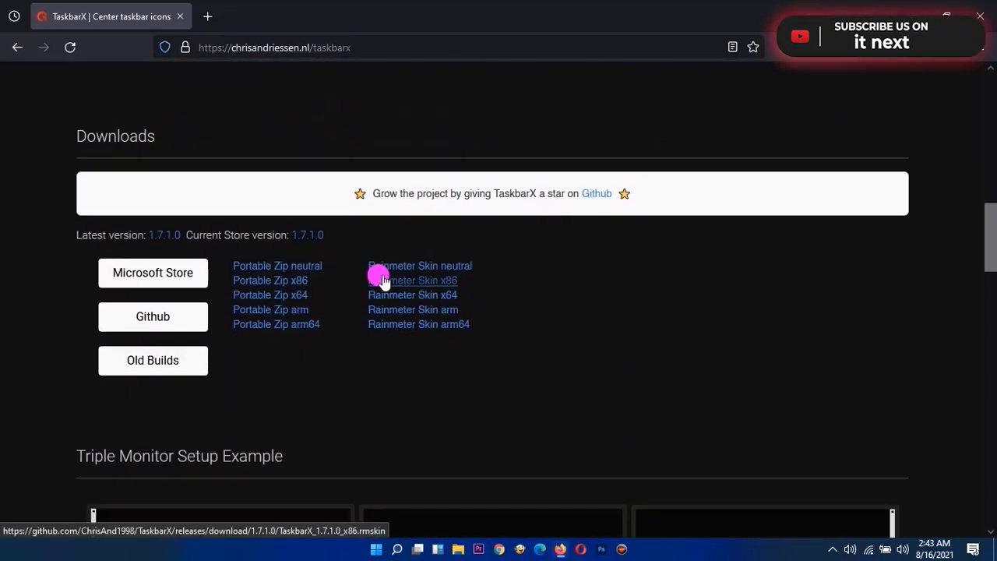
left_click(290, 296)
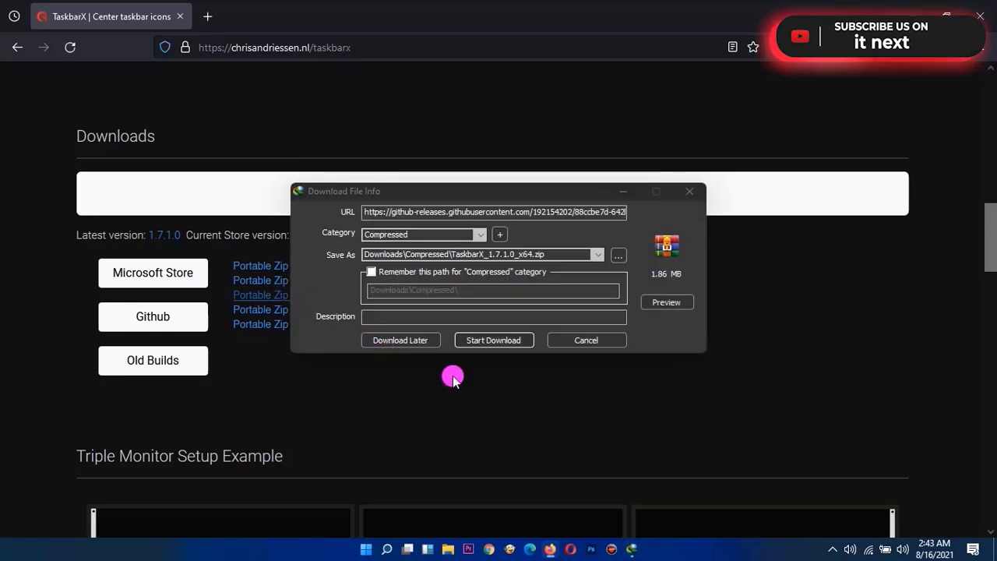
- Download TaskbarX_1.7.1.0_x64.zip (1.86 MB) and open its Downloads\Compressed folder
left_click(495, 342)
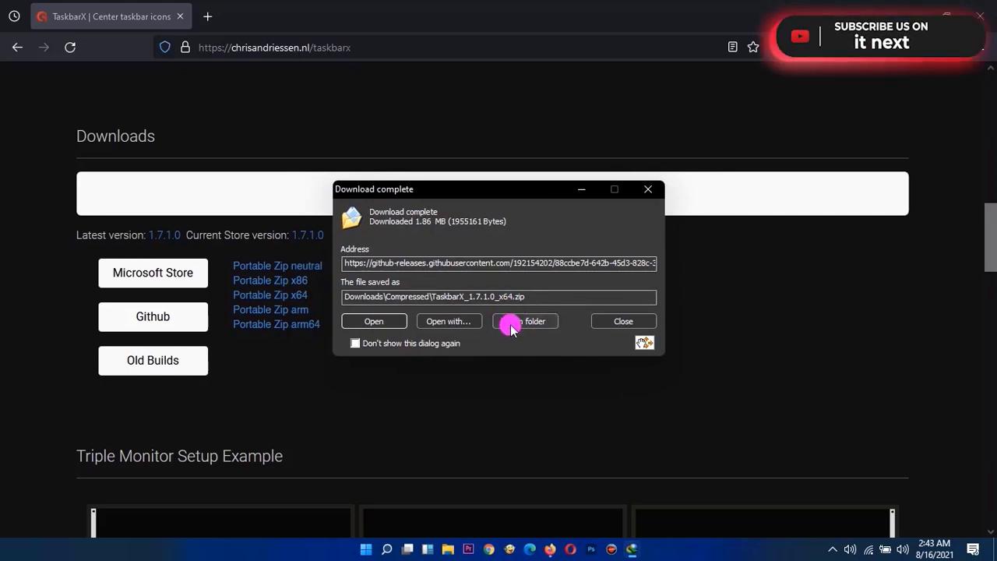
left_click(526, 321)
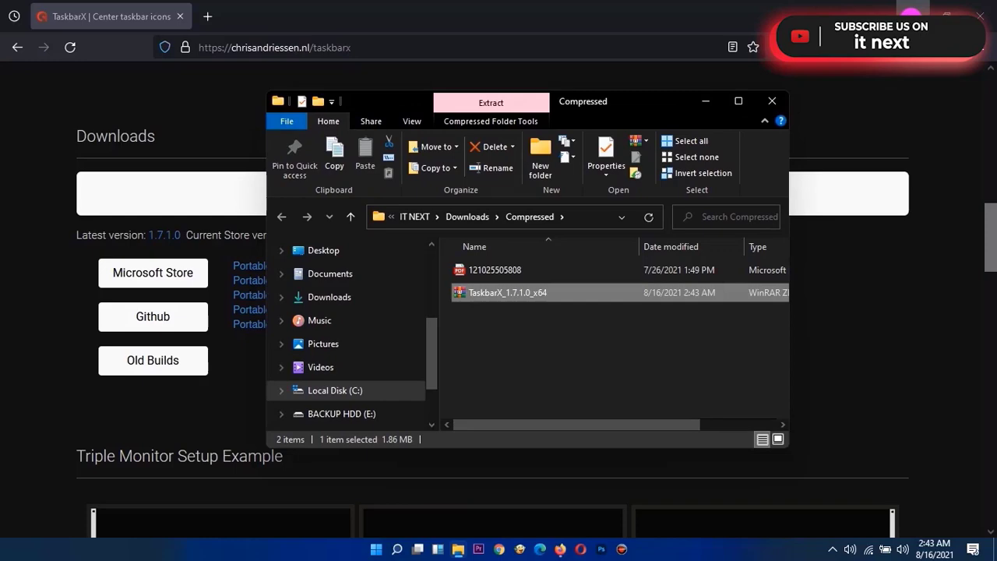
- Move TaskbarX_1.7.1.0_x64.zip from the Compressed folder onto the desktop and close the folder
left_click(912, 16)
left_click_drag(512, 292, 154, 202)
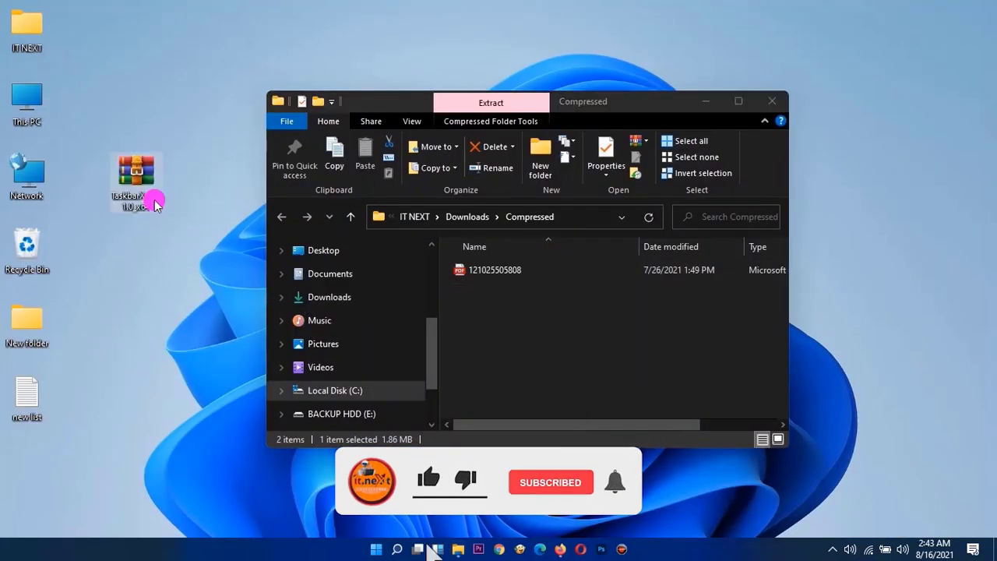
left_click(770, 107)
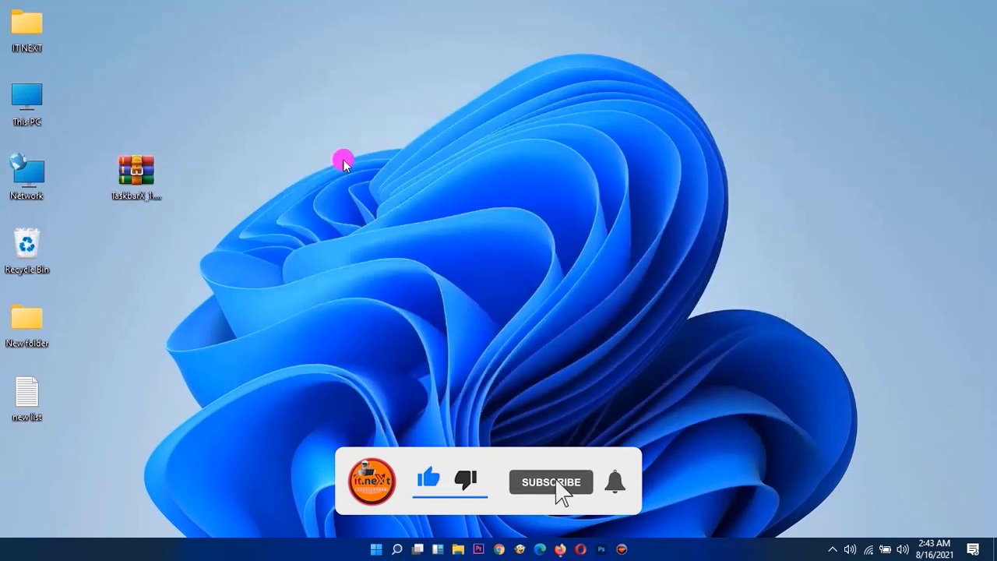
left_click(148, 160)
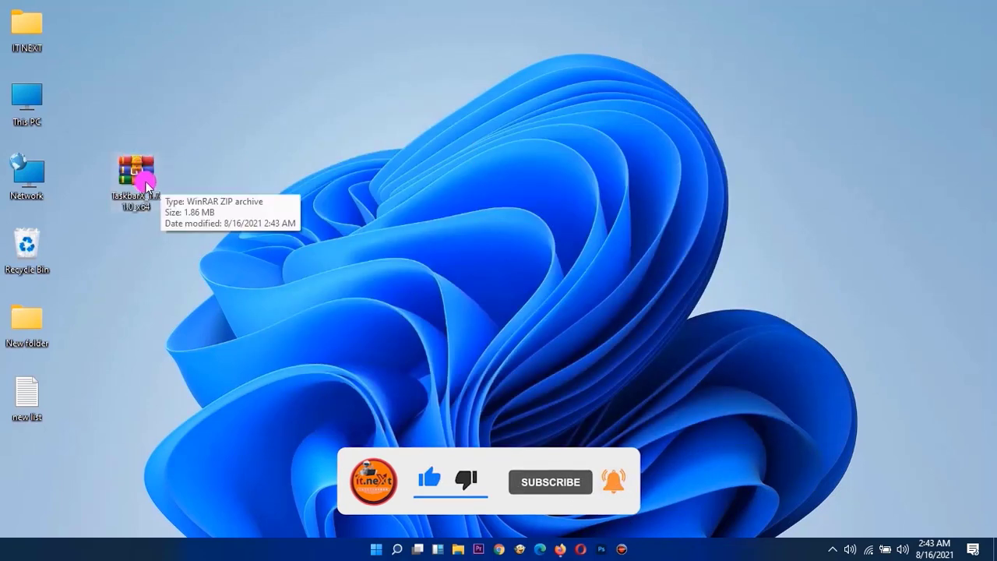
- Extract the zip with WinRAR into a TaskbarX_1.7.1.0_x64 folder on the desktop
right_click(136, 171)
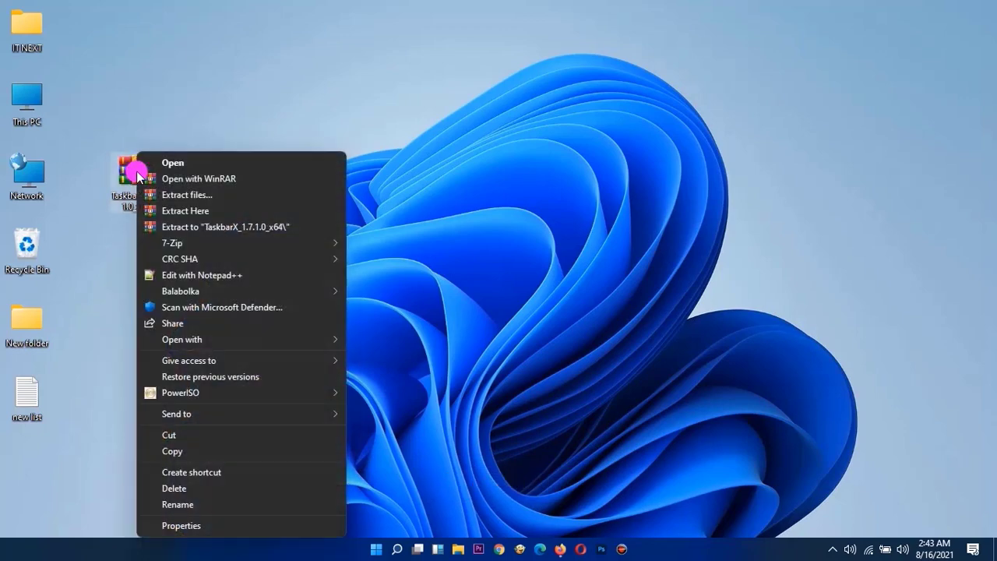
left_click(198, 226)
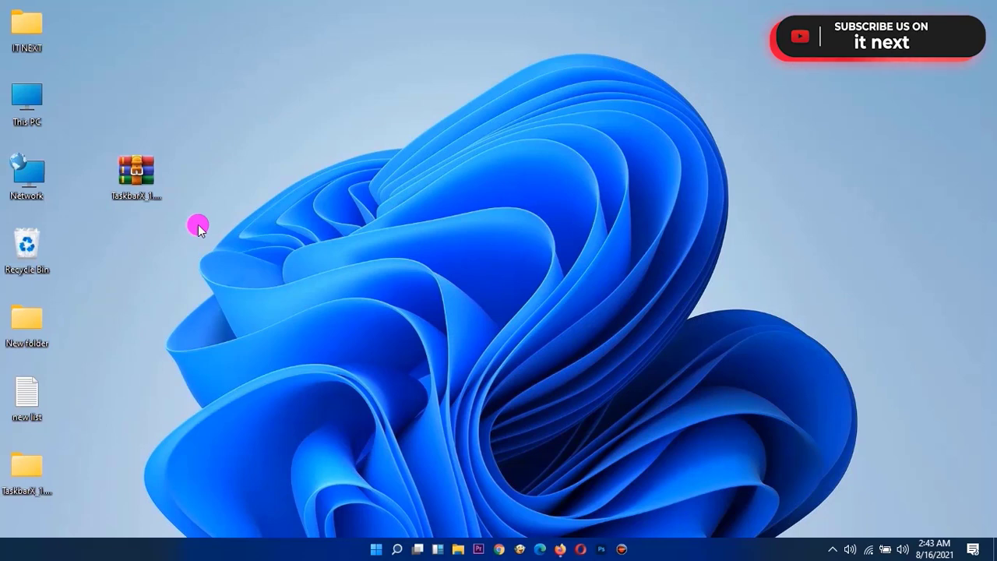
left_click_drag(150, 177, 150, 108)
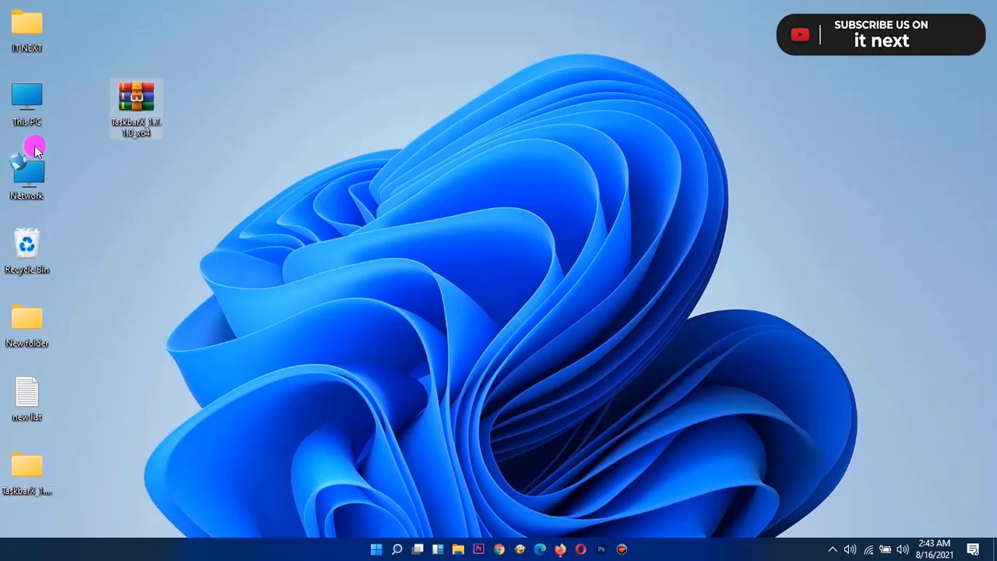
left_click(28, 113)
- Open Local Disk (C:) via This PC and move the TaskbarX_1.7.1.0_x64 folder into it
double_click(28, 113)
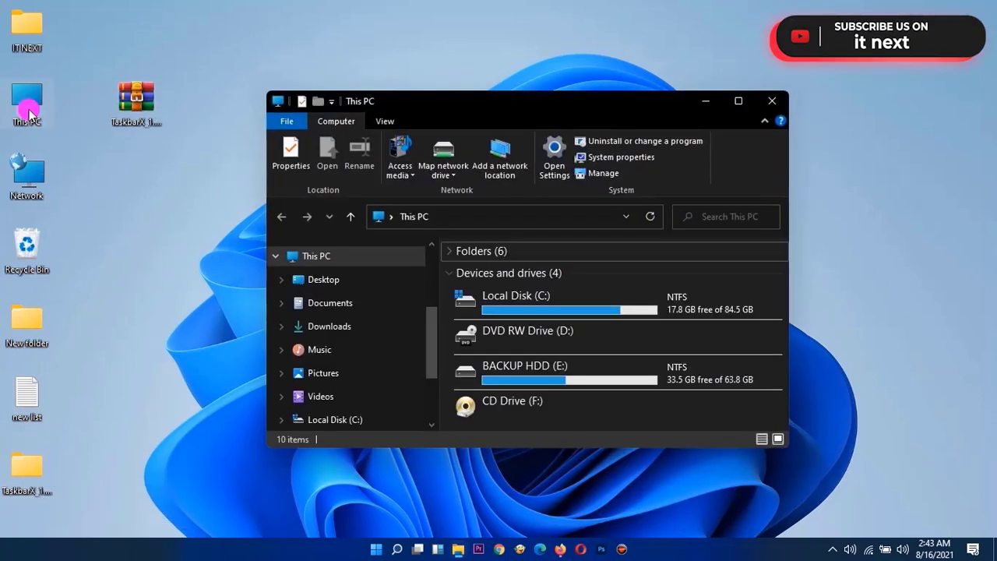
double_click(530, 304)
scroll(538, 304, "down", 1)
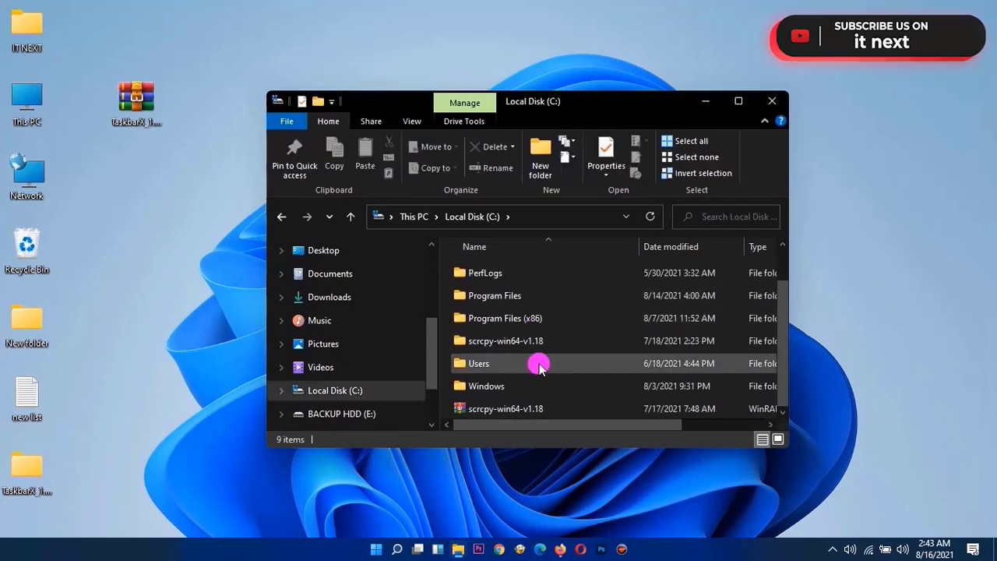
left_click_drag(615, 445, 606, 521)
left_click(17, 472)
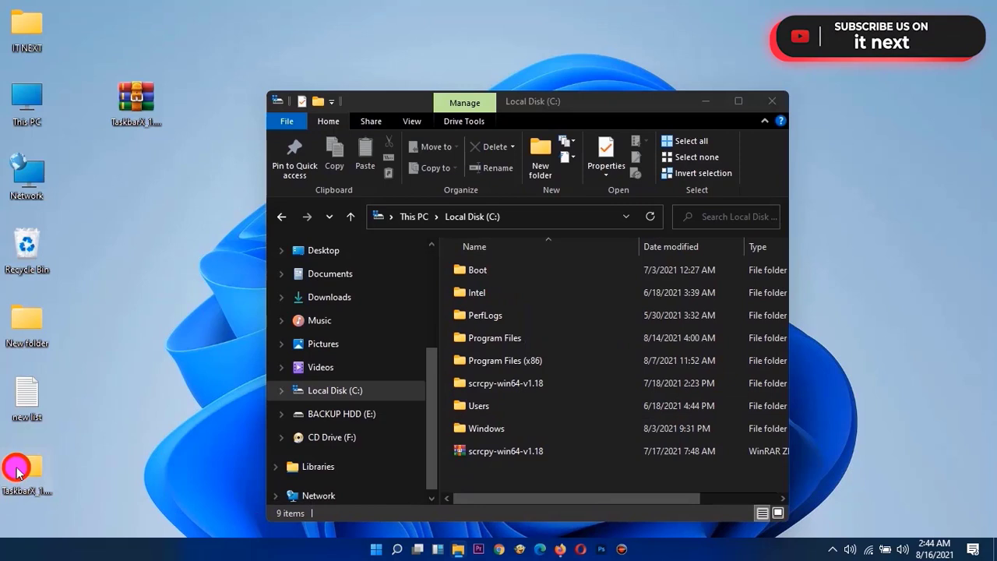
left_click_drag(194, 523, 503, 472)
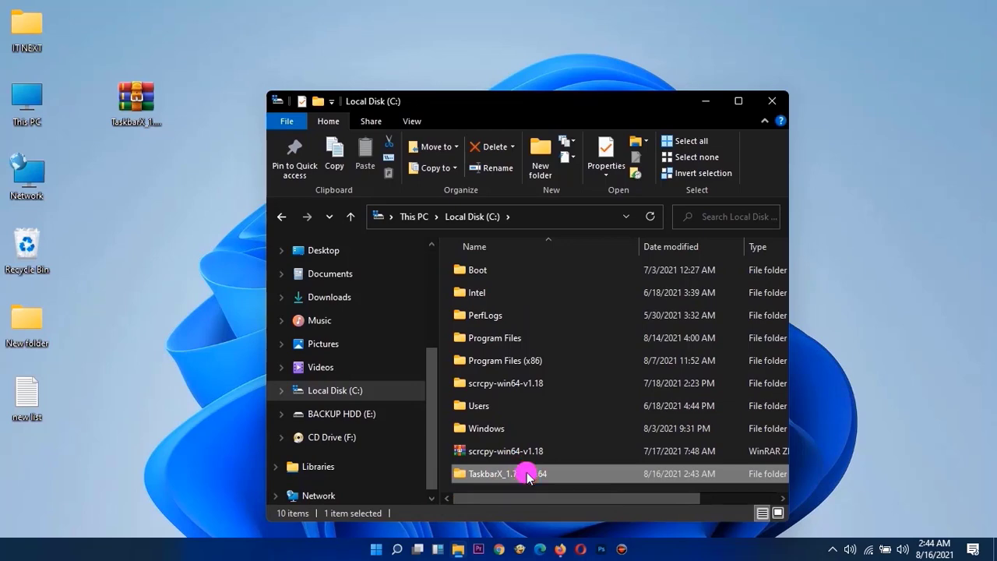
- Open the TaskbarX_1.7.1.0_x64 folder on C: and launch TaskbarX Configurator
double_click(526, 475)
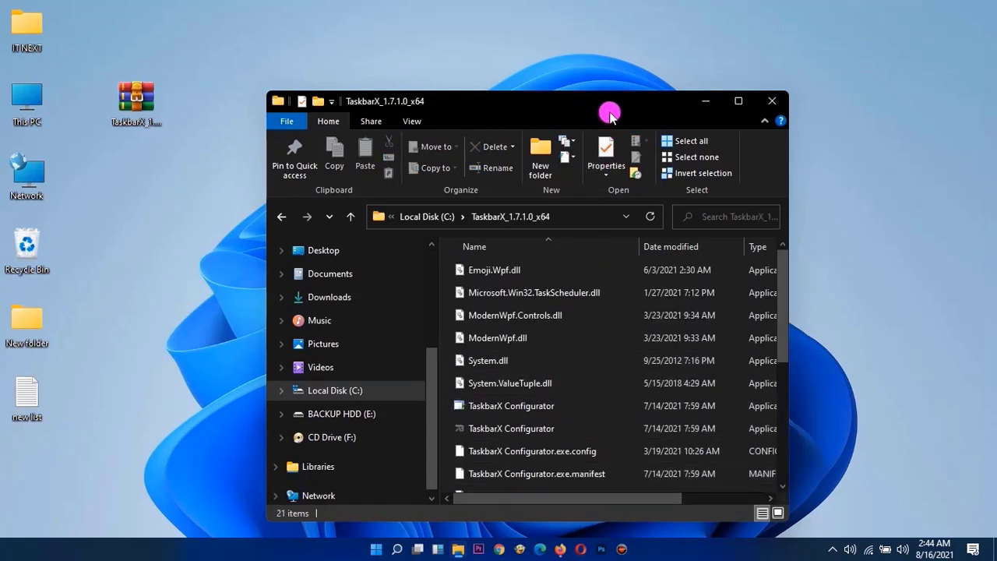
left_click_drag(610, 114, 682, 67)
scroll(647, 361, "down", 1)
left_click(584, 323)
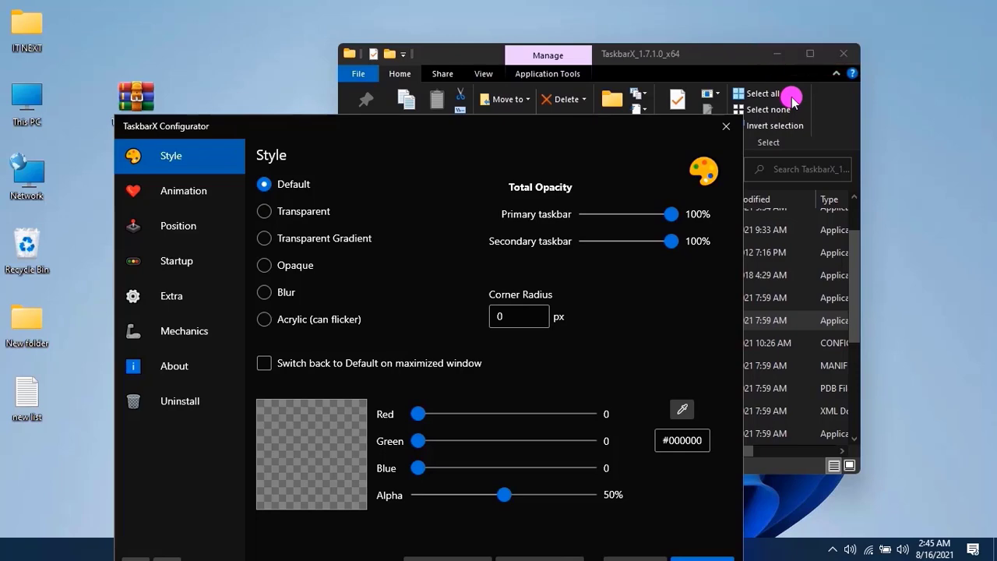
- Set the taskbar style to Transparent (#000000, 50% Alpha) and apply it
left_click(776, 53)
left_click_drag(546, 130, 598, 38)
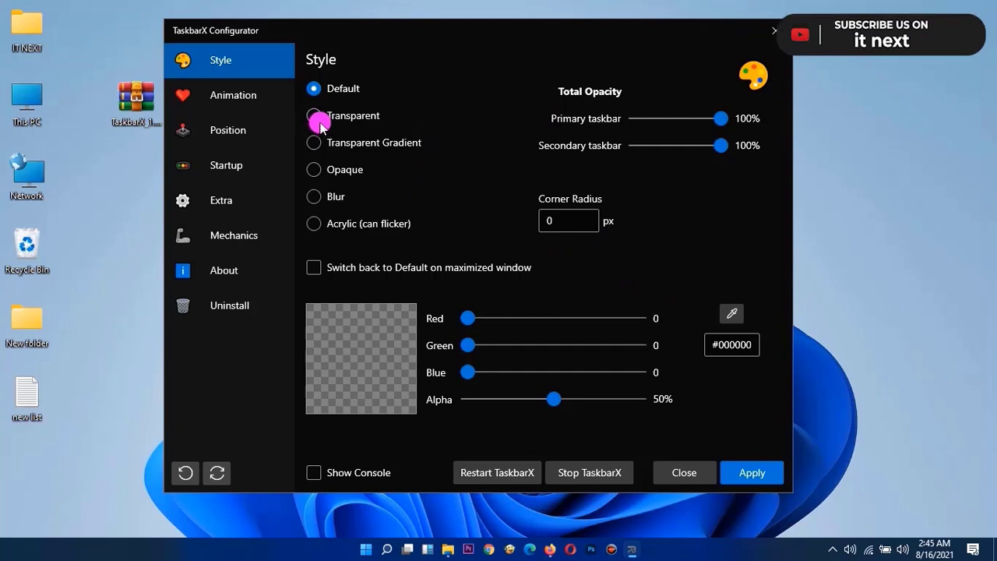
left_click(340, 118)
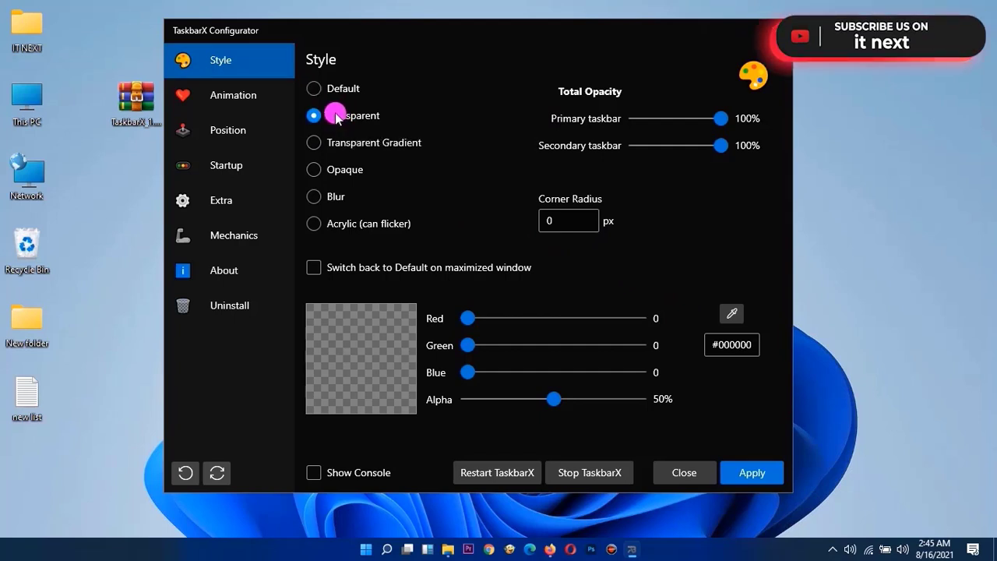
left_click(753, 475)
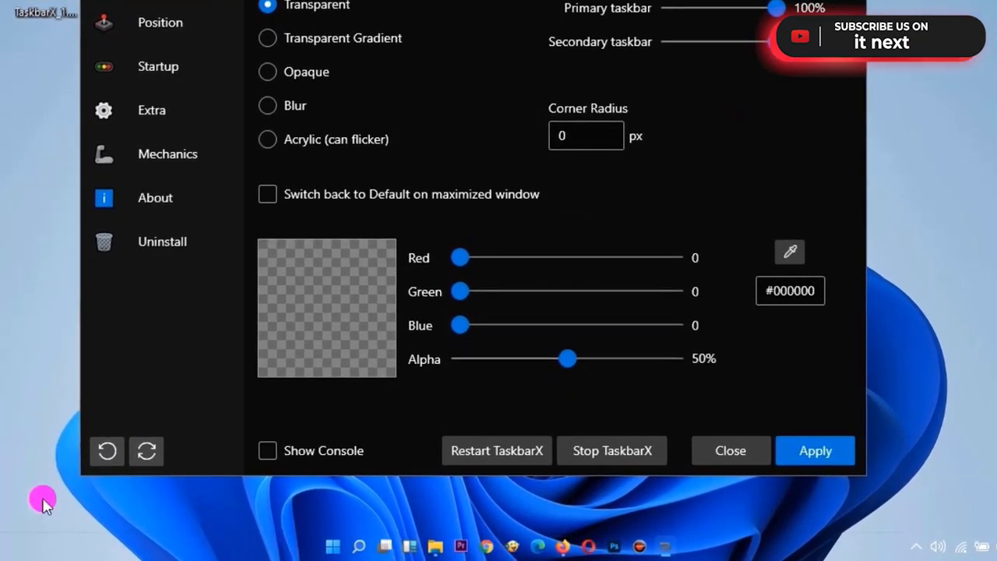
- Refresh the desktop, then switch the style to Transparent Gradient and apply it
right_click(7, 450)
left_click(83, 236)
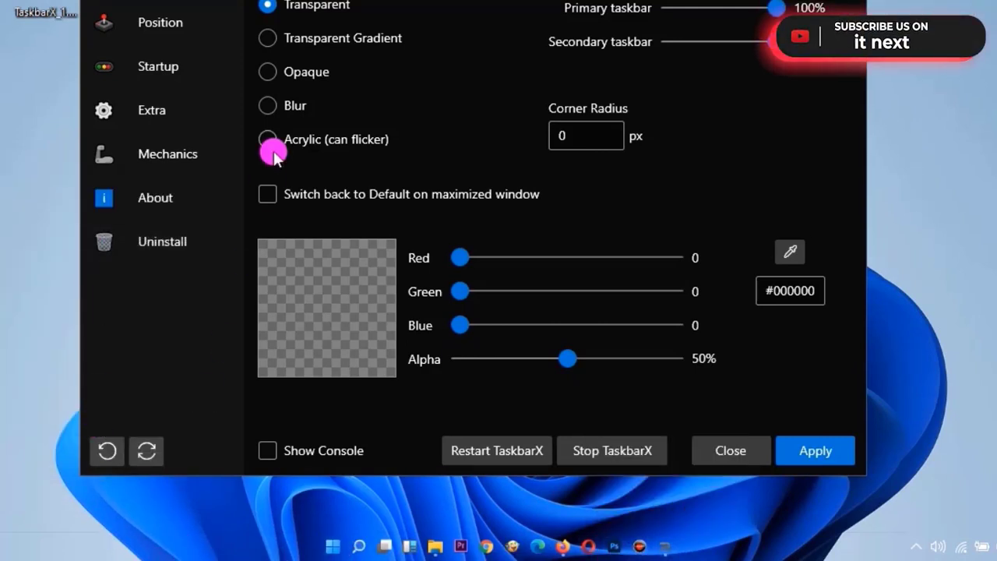
left_click(298, 36)
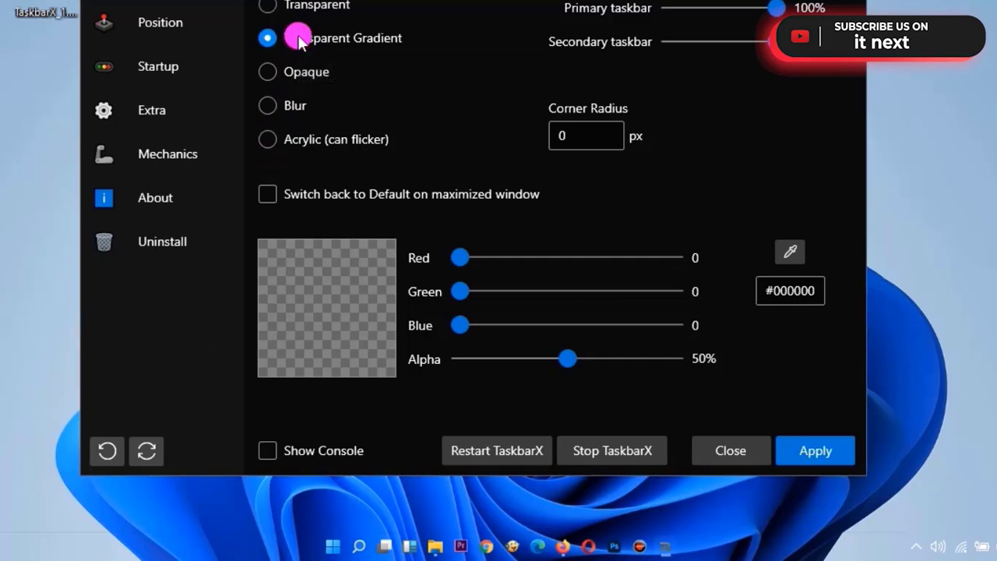
left_click(818, 448)
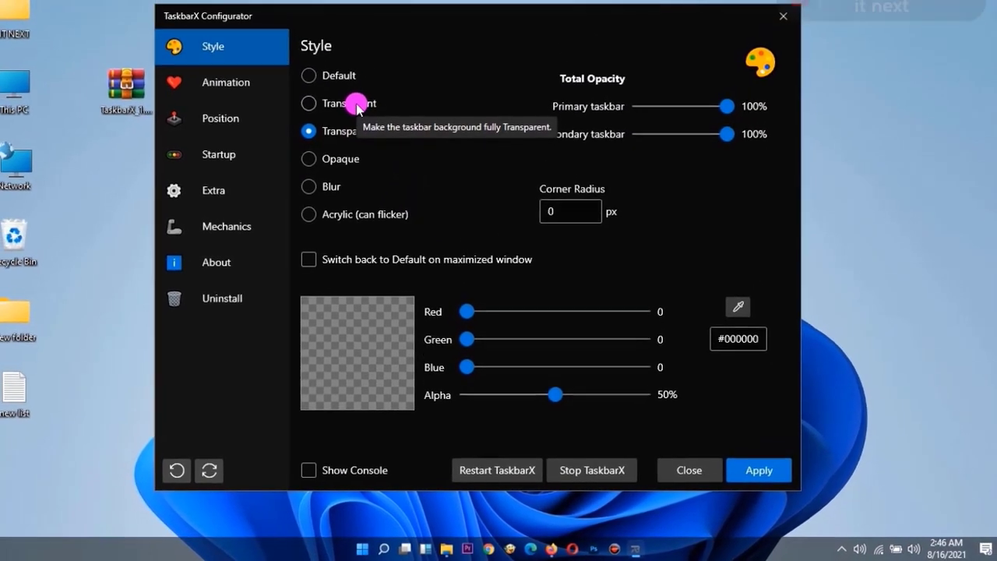
- Apply the Opaque taskbar style, then reapply Transparent with #000000 at 50% Alpha
left_click(346, 162)
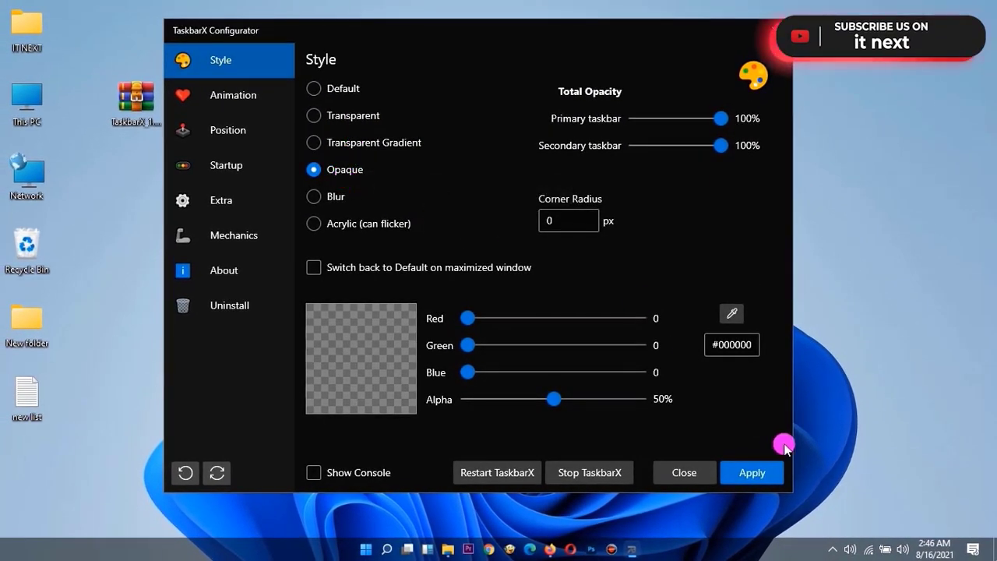
left_click(763, 473)
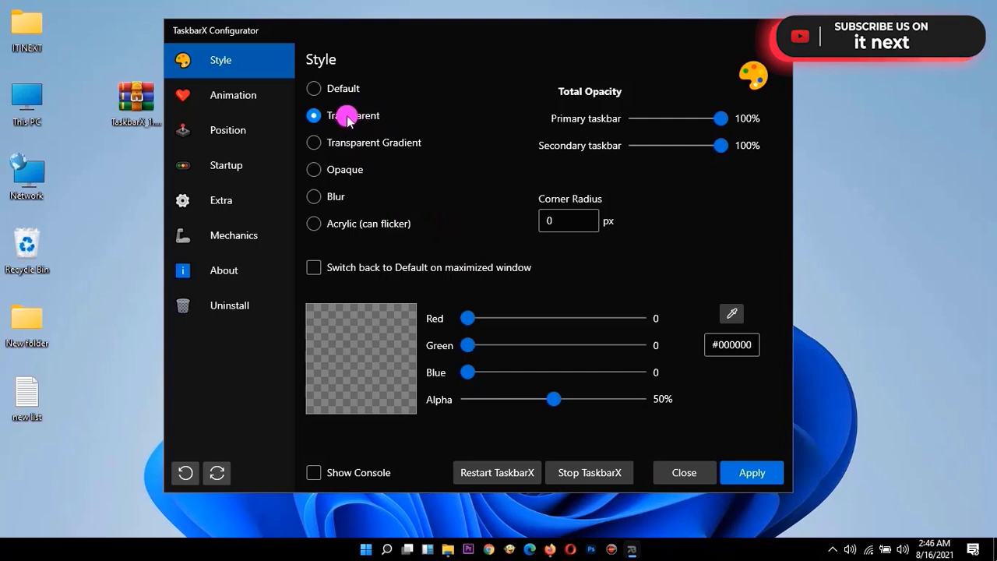
left_click(756, 474)
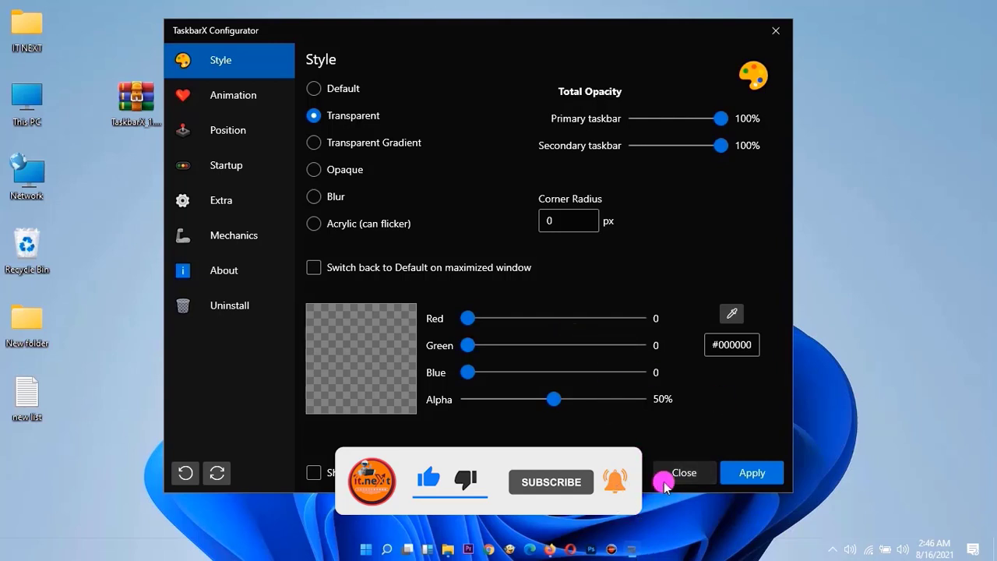
left_click(254, 106)
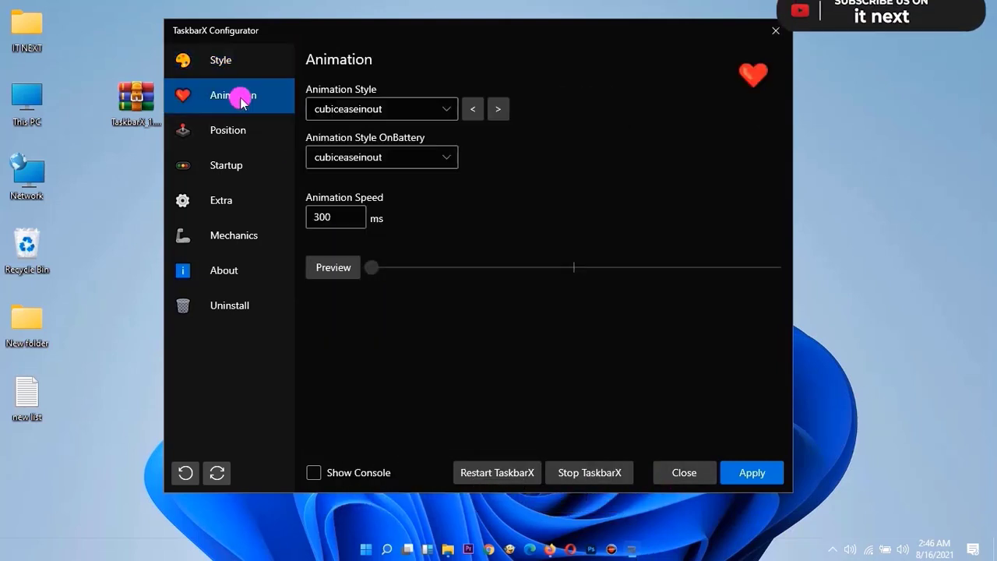
left_click(224, 137)
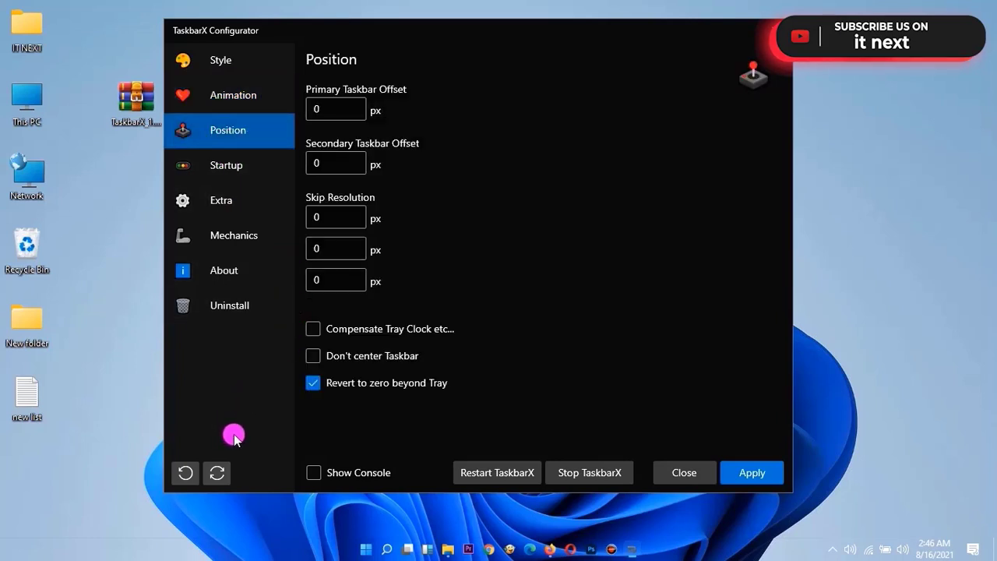
left_click(219, 165)
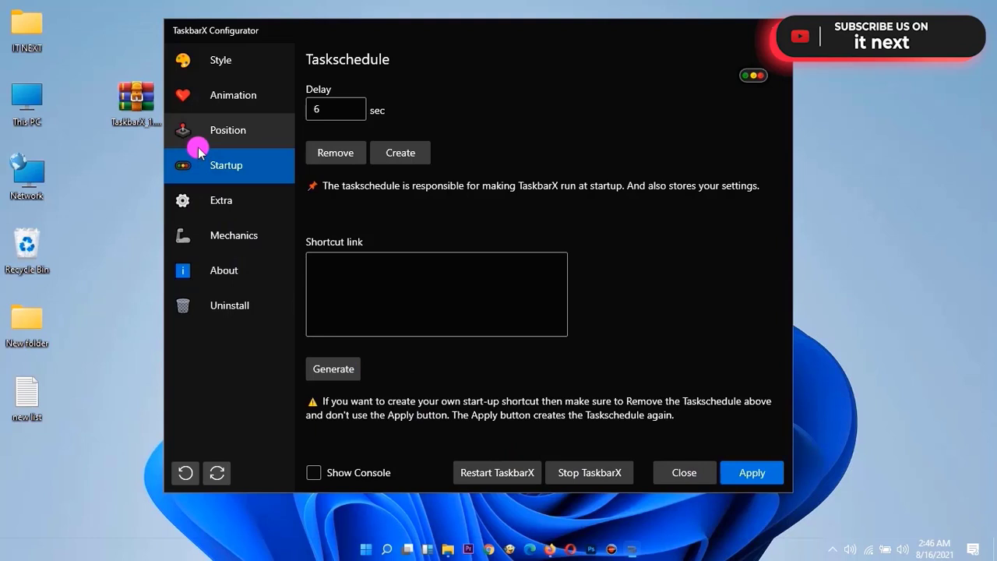
left_click(206, 94)
left_click(209, 62)
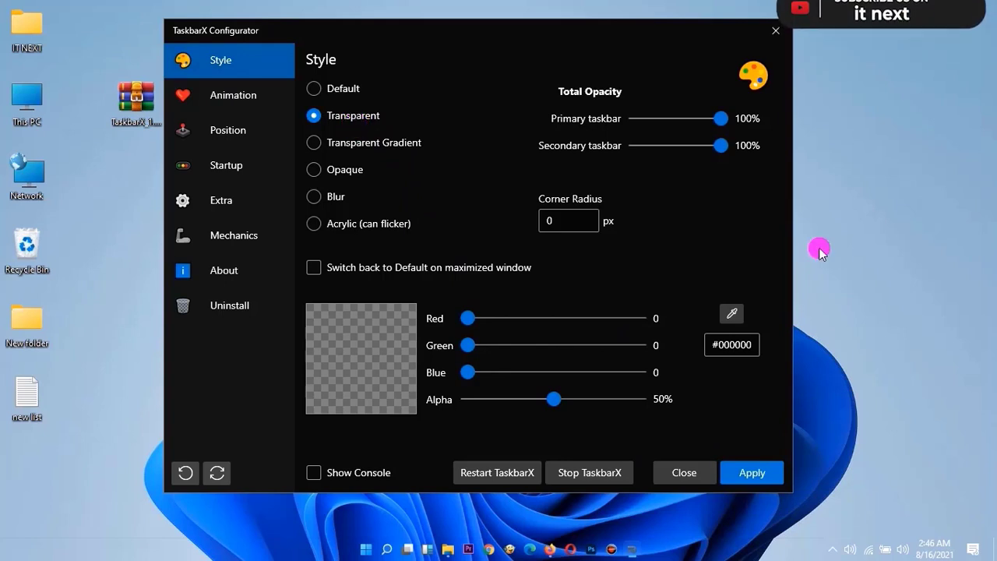
- Reapply the Transparent style, close TaskbarX Configurator, and refresh the desktop
left_click(750, 479)
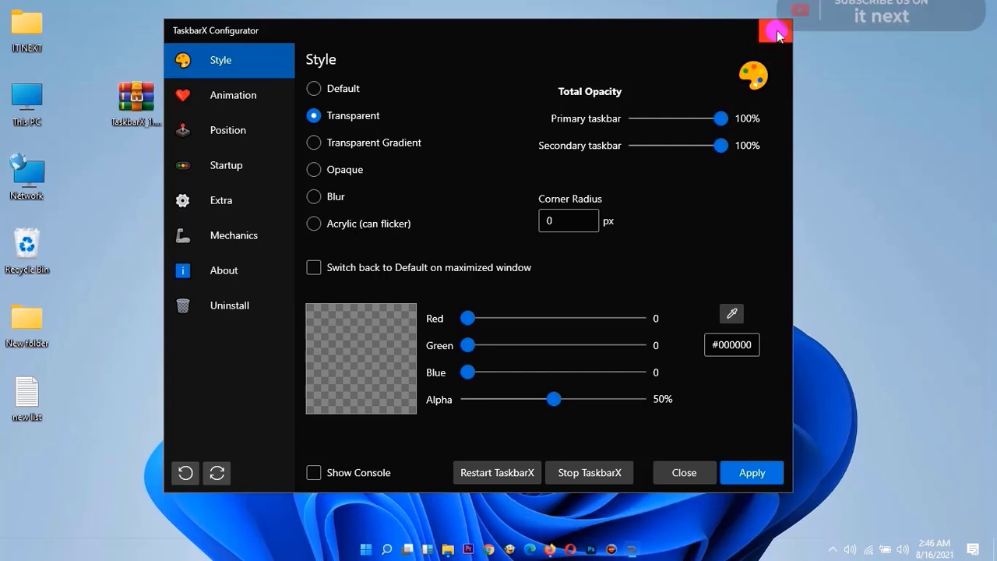
left_click(776, 32)
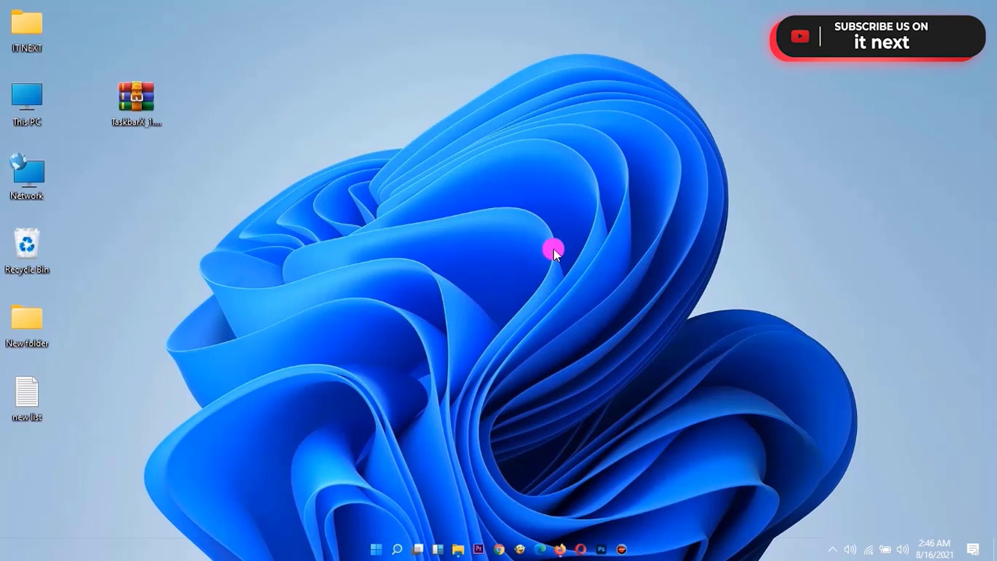
right_click(517, 206)
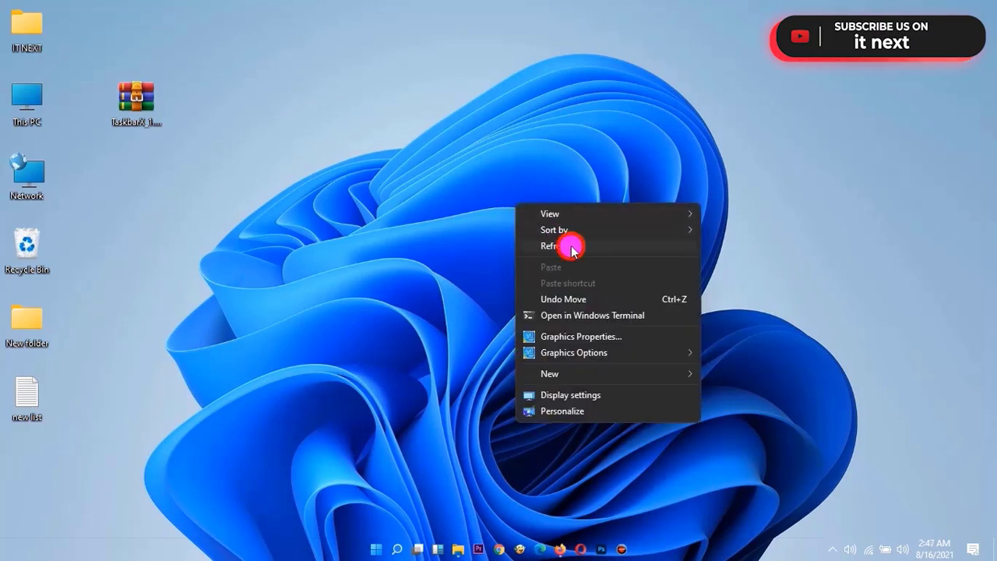
left_click(570, 244)
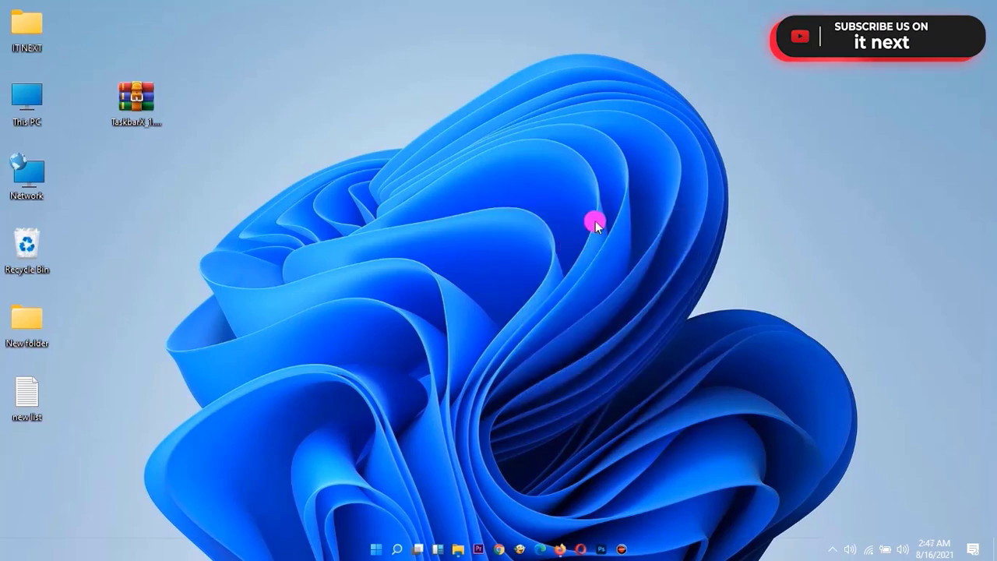